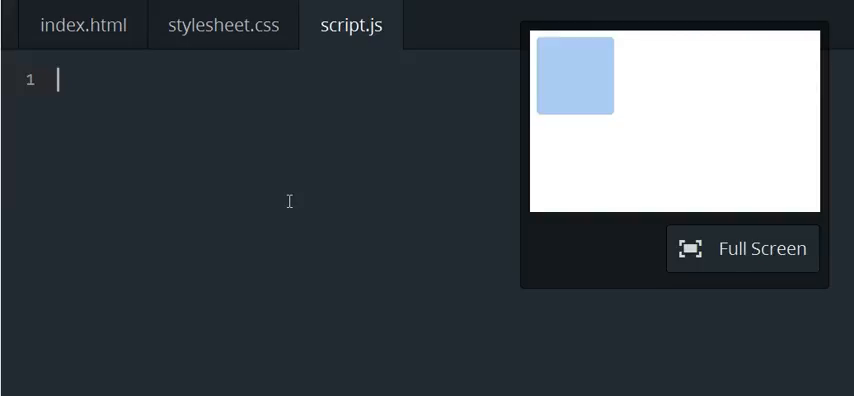
pyautogui.write('$(docu')
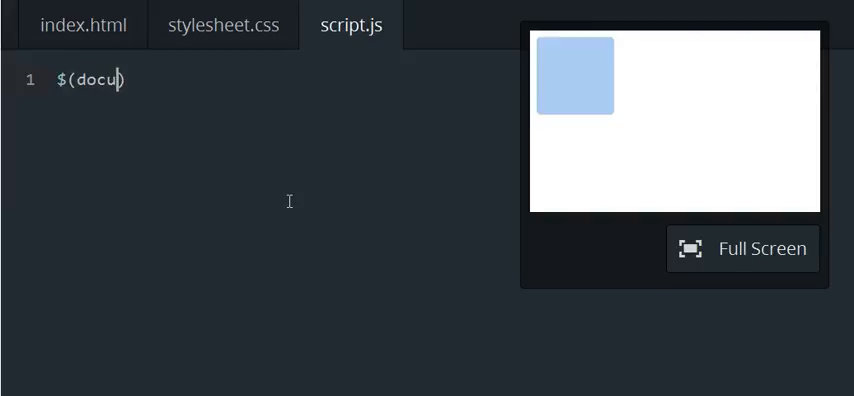
pyautogui.write('ment).re')
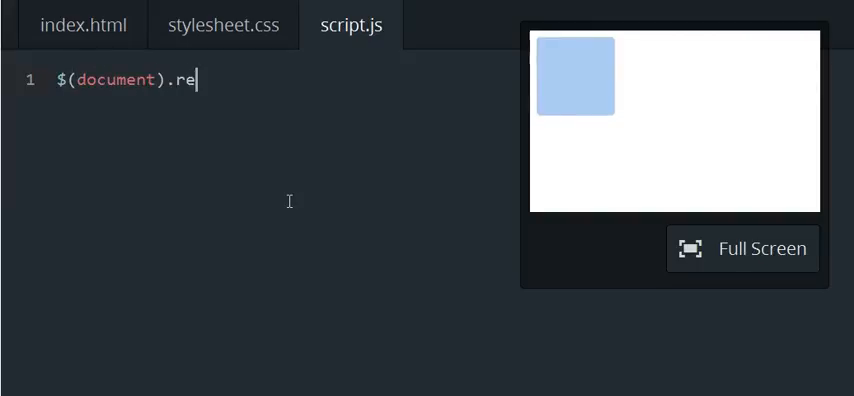
pyautogui.write('ady(function')
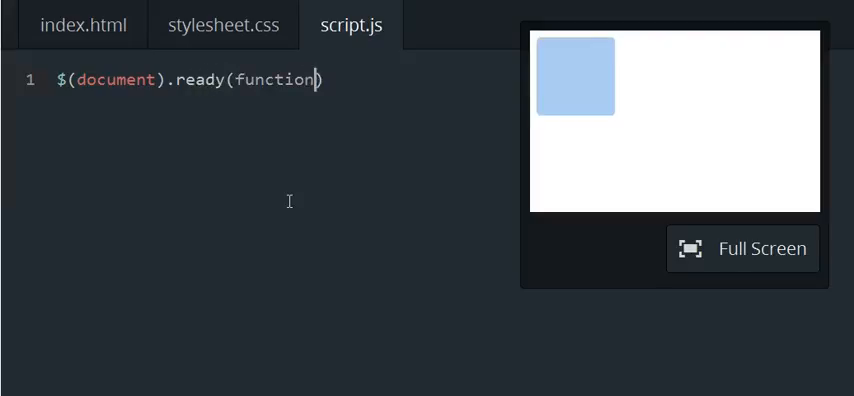
pyautogui.write('() {')
# Step: Lay out the body of $(document).ready(function() { }) with indented blank lines inside
pyautogui.press('Return')
pyautogui.press('Return')
pyautogui.press('Return')
pyautogui.press('Up')
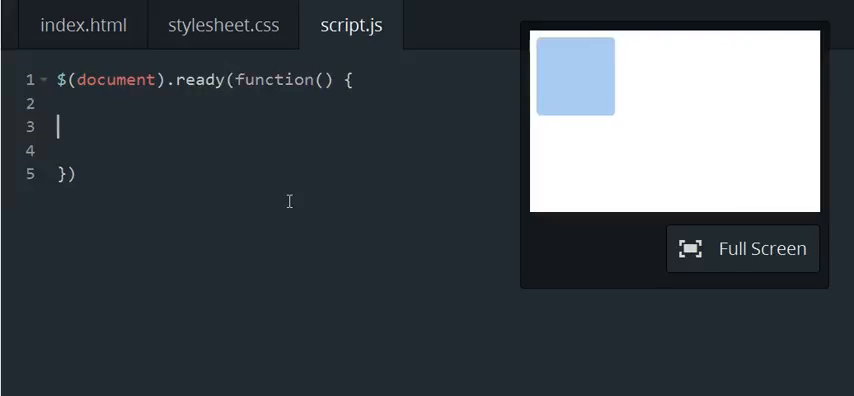
pyautogui.press('Tab')
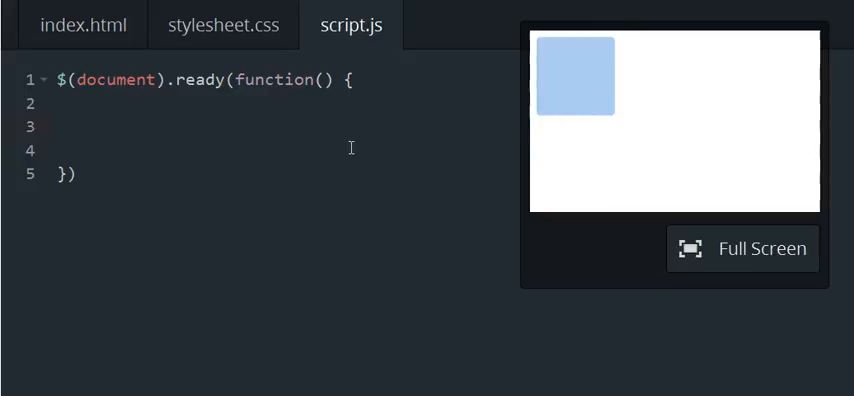
pyautogui.write('$("div")')
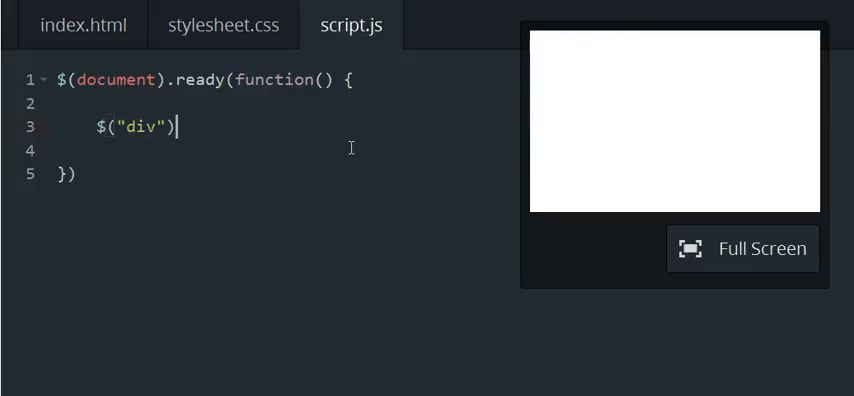
pyautogui.write('.dblclikc')
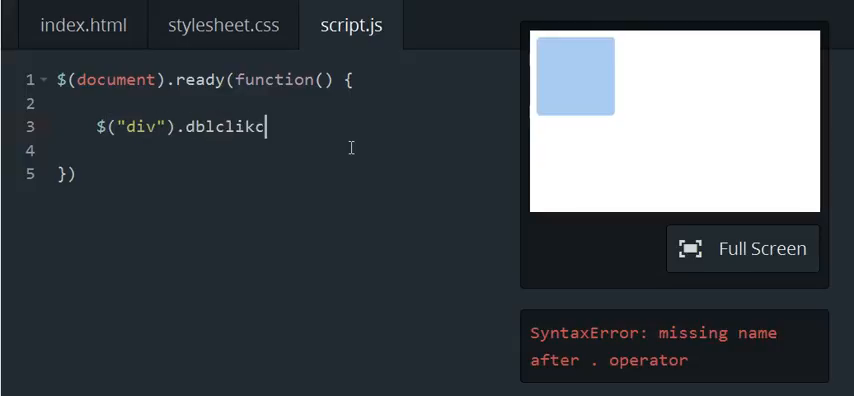
# Step: Write the $("div").dblclick handler calling $(this).fadeOut('fast')
pyautogui.press('BackSpace')
pyautogui.press('BackSpace')
pyautogui.write('ck(func')
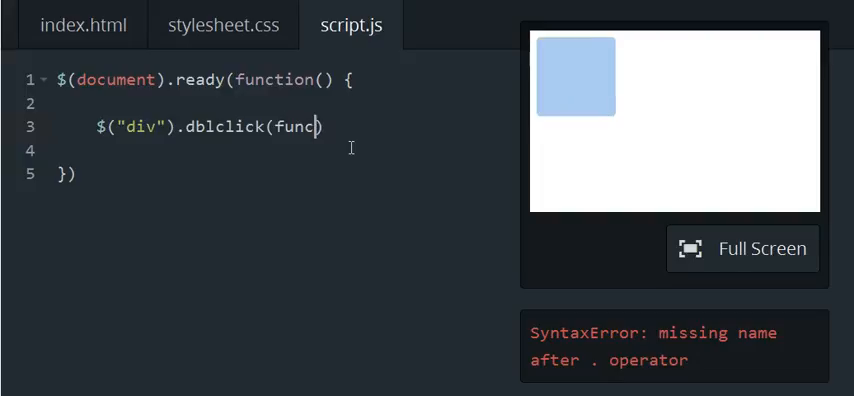
pyautogui.write('tion() {')
pyautogui.press('Return')
pyautogui.press('Return')
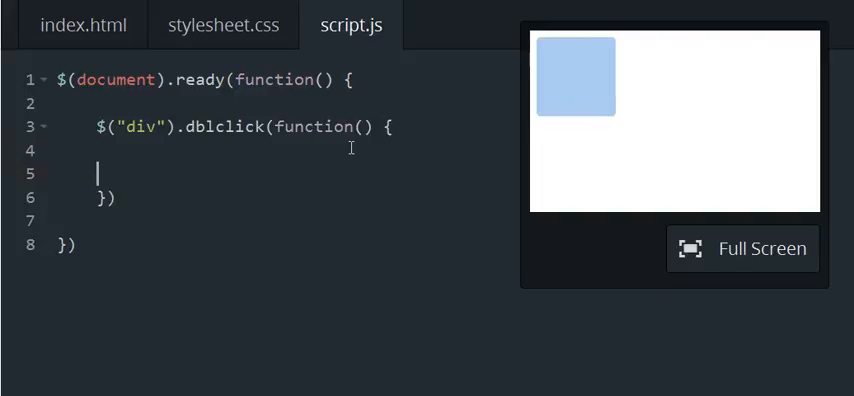
pyautogui.press('Up')
pyautogui.press('Tab')
pyautogui.write('$')
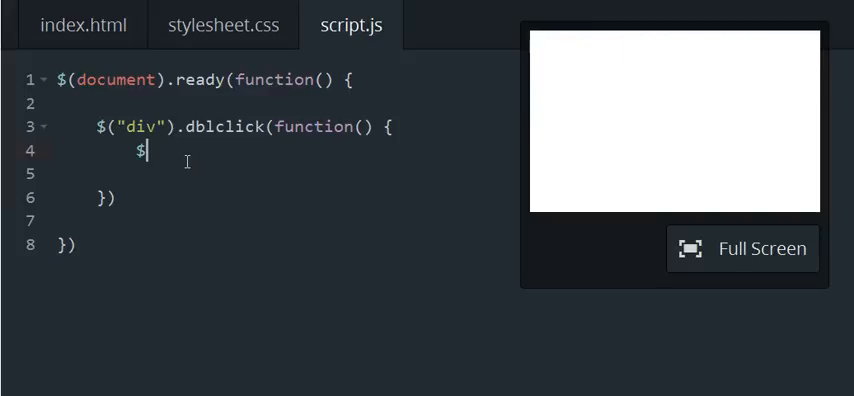
pyautogui.write('(this).')
pyautogui.write('fadeOut(')
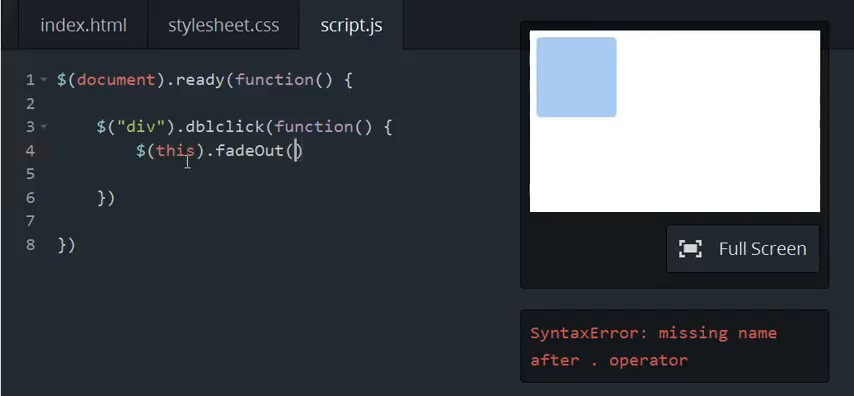
pyautogui.write("'fast")
pyautogui.press('Right')
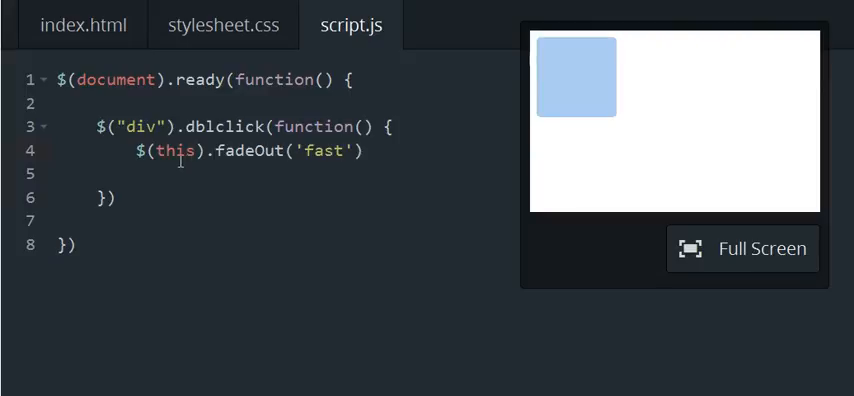
# Step: Test the double-click fade on the preview square, then move to index.html
pyautogui.doubleClick(584, 89)
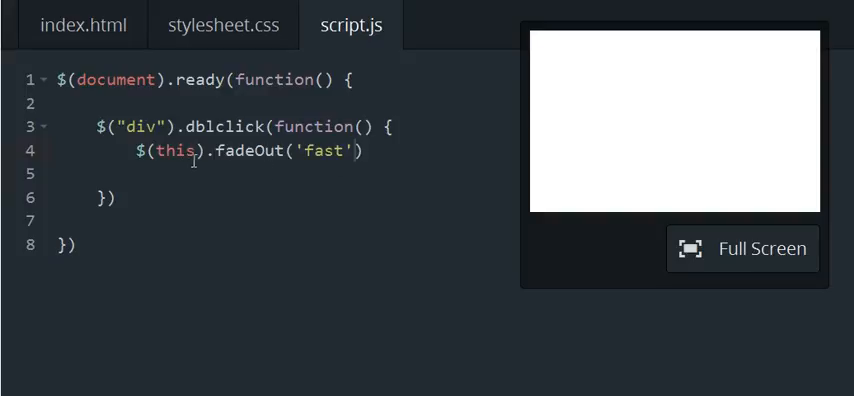
pyautogui.click(83, 25)
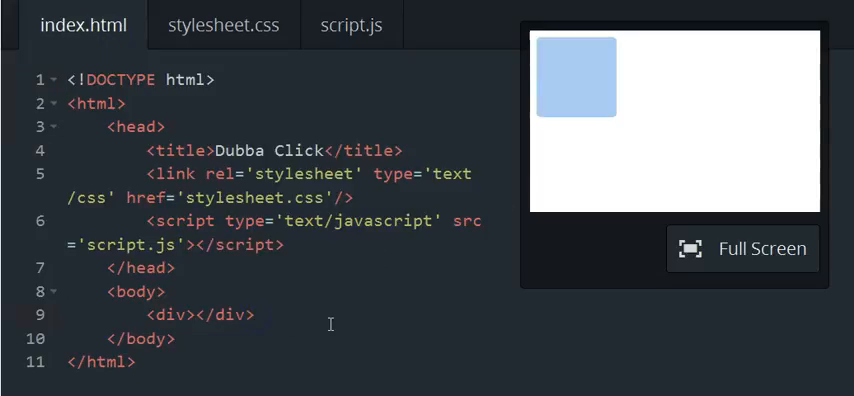
pyautogui.write('<br>')
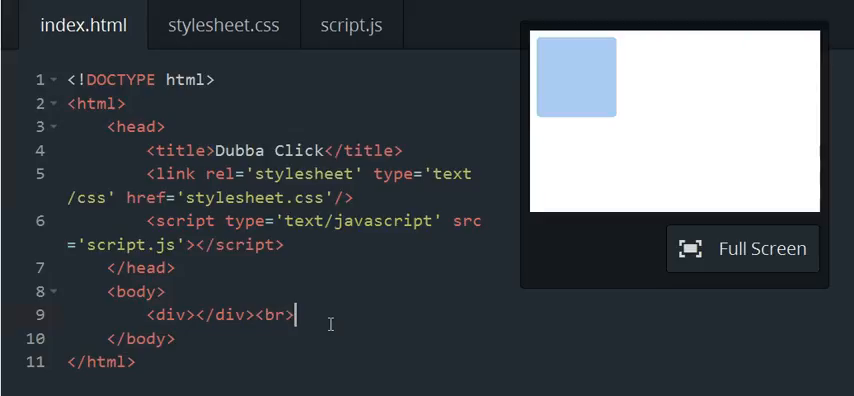
# Step: Add a <br> and a second empty <div></div> so the preview shows two squares
pyautogui.press('Return')
pyautogui.write('<div>')
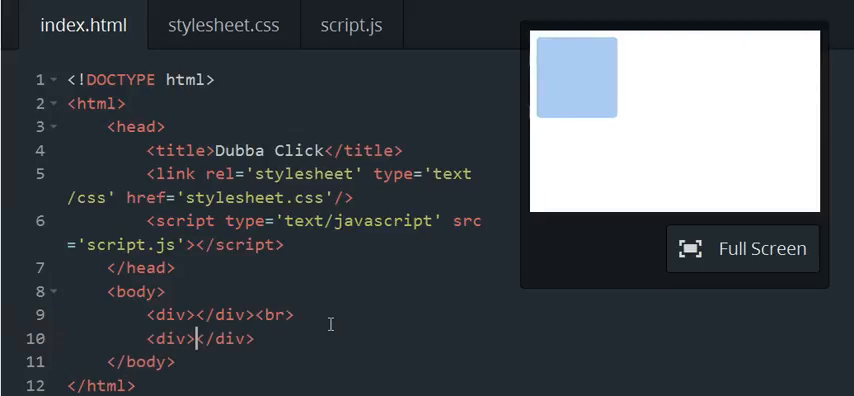
pyautogui.write('</div>')
# Step: In script.js change the fadeOut target from this to "div" and test: both squares vanish
pyautogui.click(351, 25)
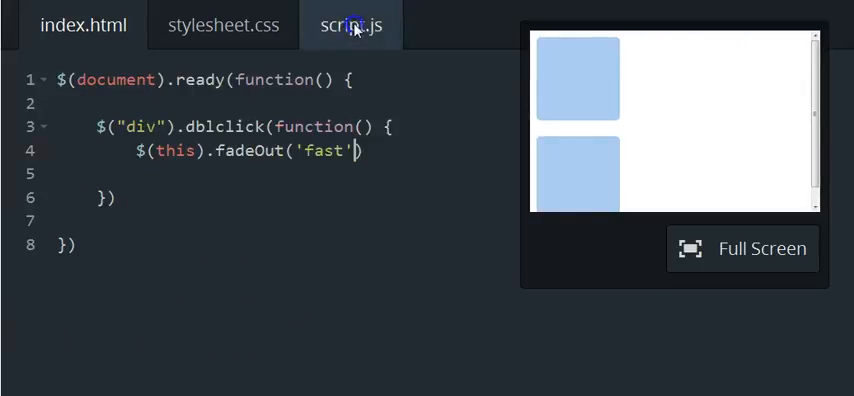
pyautogui.click(200, 150)
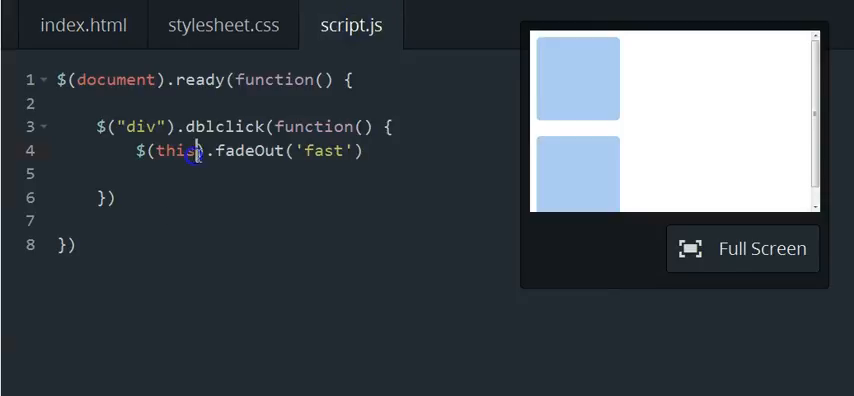
pyautogui.press('BackSpace')
pyautogui.press('BackSpace')
pyautogui.press('BackSpace')
pyautogui.press('BackSpace')
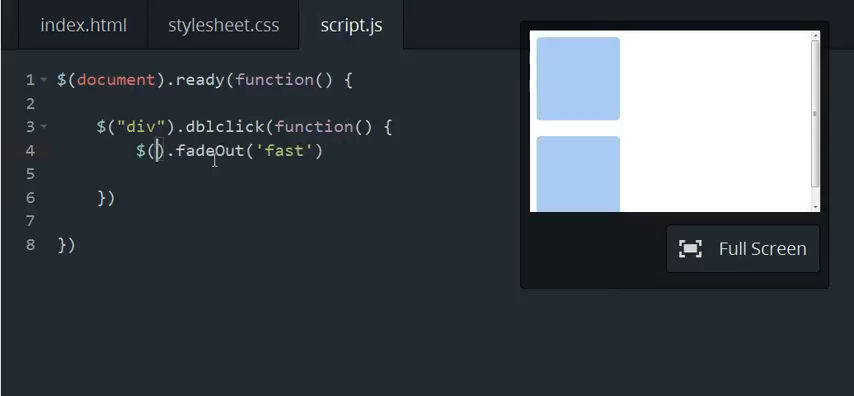
pyautogui.write('"div"')
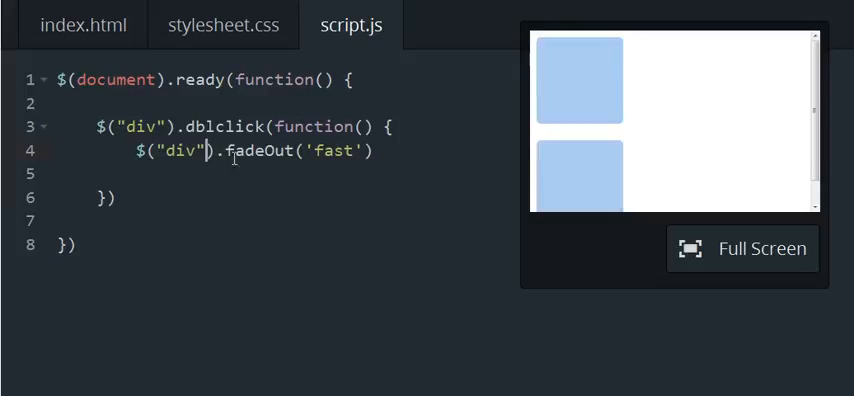
pyautogui.scroll(-1, 680, 138)
pyautogui.scroll(1, 680, 138)
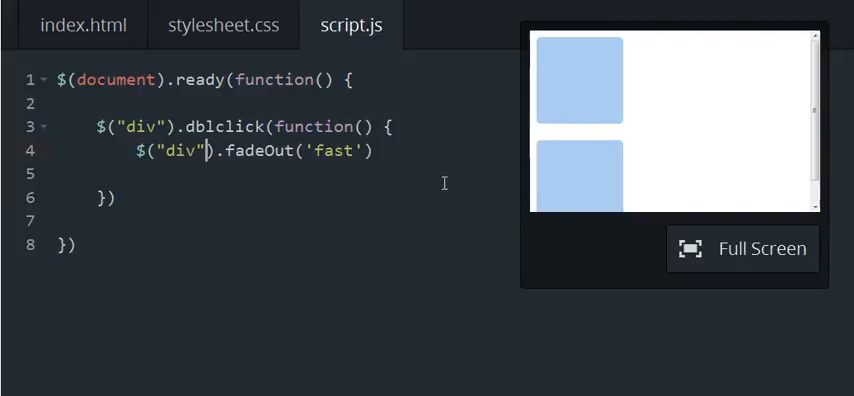
pyautogui.doubleClick(587, 97)
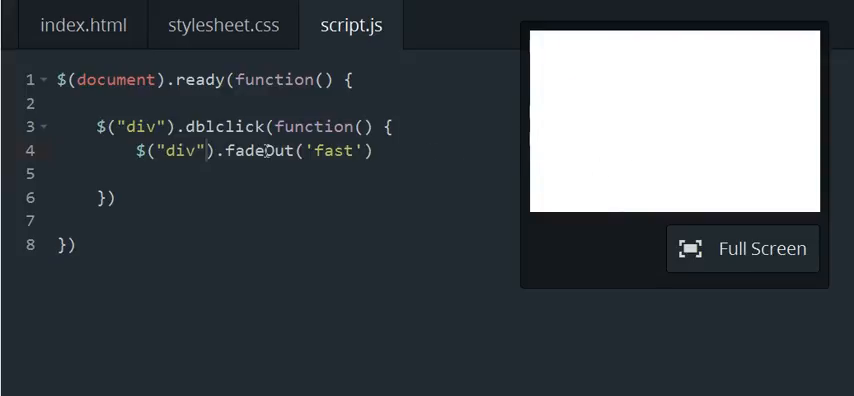
# Step: Restore the fadeOut target to $(this) and confirm only the double-clicked square fades
pyautogui.click(204, 150)
pyautogui.press('BackSpace')
pyautogui.press('BackSpace')
pyautogui.press('BackSpace')
pyautogui.press('BackSpace')
pyautogui.press('BackSpace')
pyautogui.write('th')
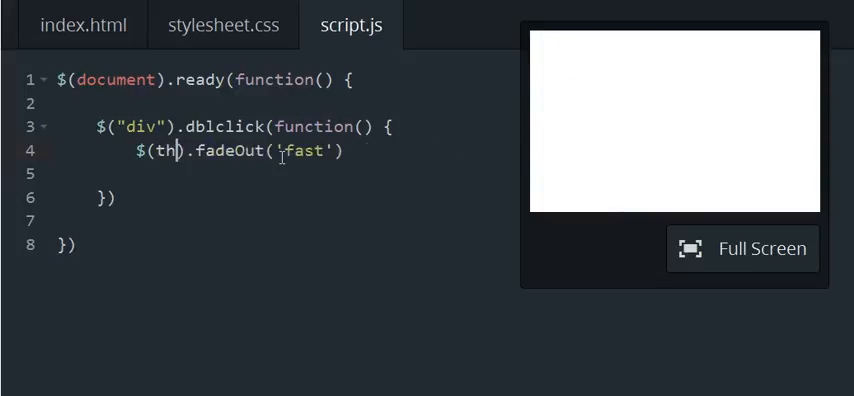
pyautogui.write('is')
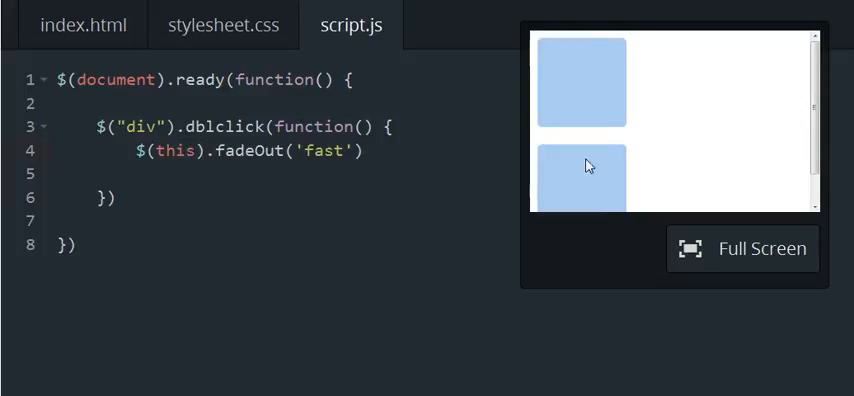
pyautogui.scroll(-1, 590, 165)
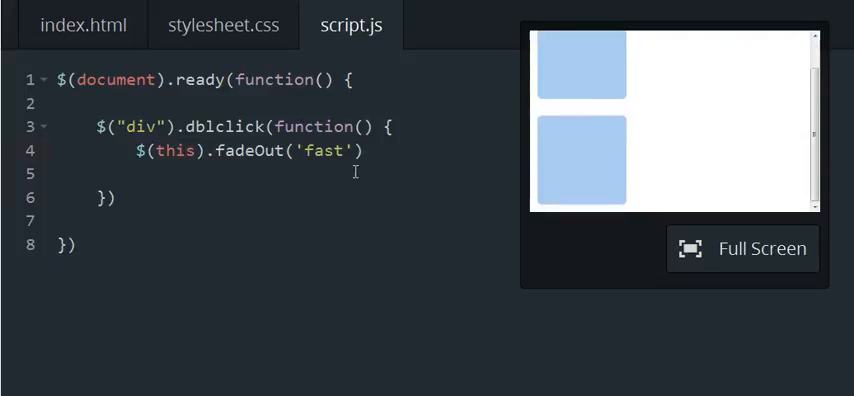
pyautogui.scroll(1, 705, 150)
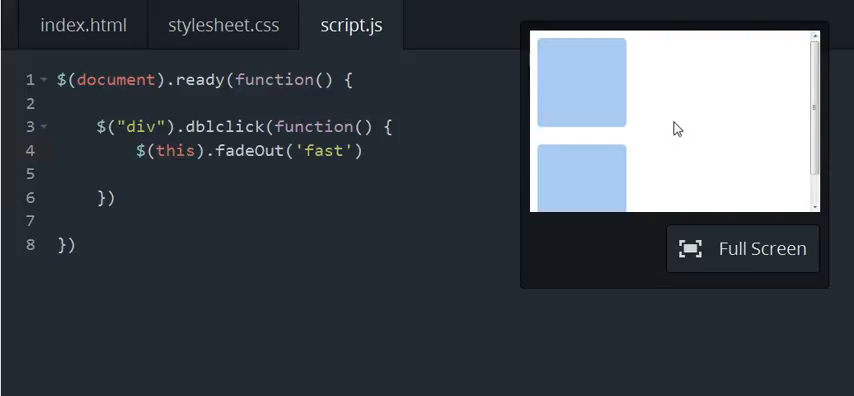
pyautogui.doubleClick(582, 92)
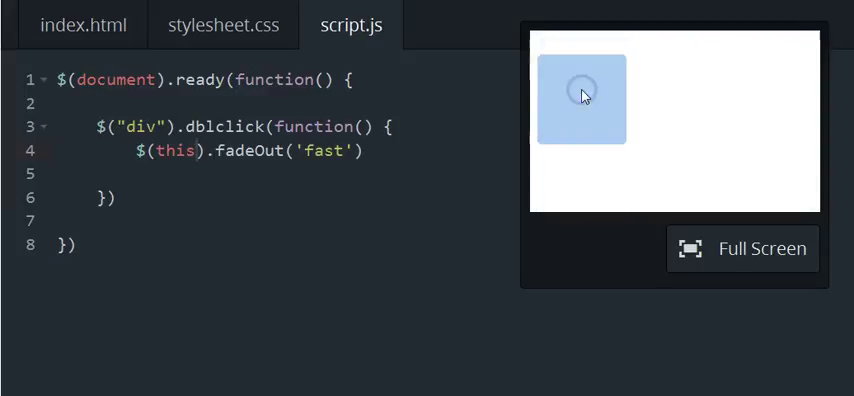
pyautogui.click(383, 160)
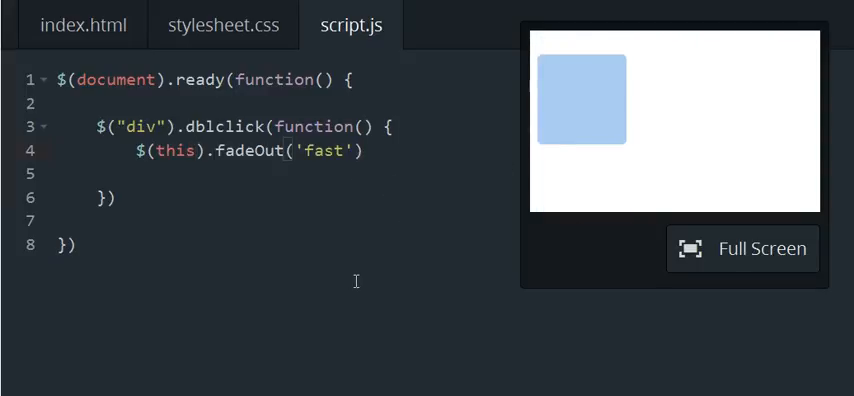